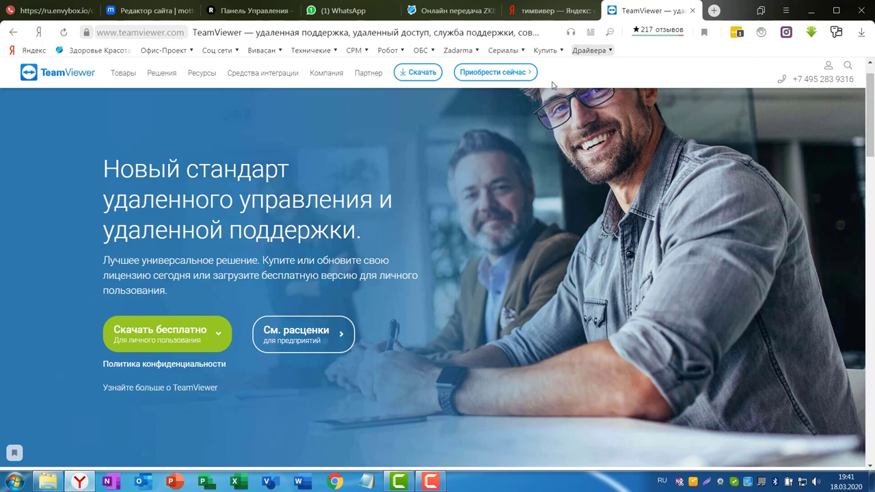
Step: Download the TeamViewer for Windows installer TeamViewer_Setup.exe from the TeamViewer download page
scroll(847, 130, up, 1)
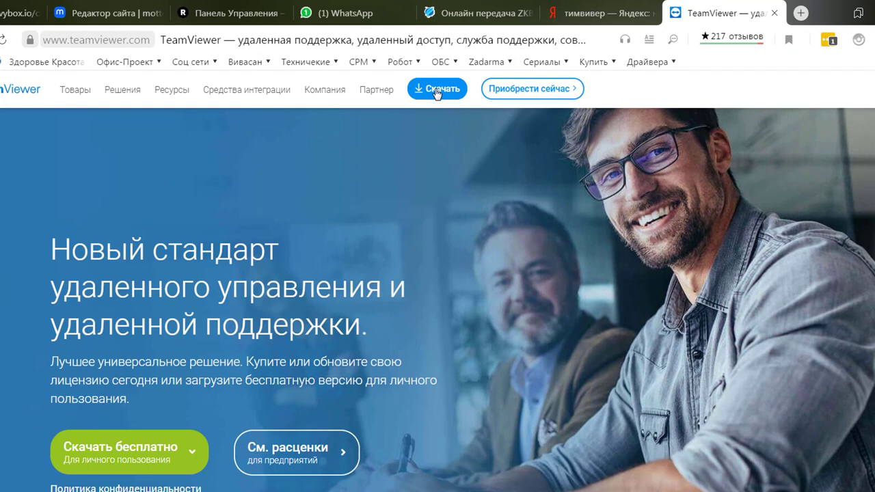
click(540, 183)
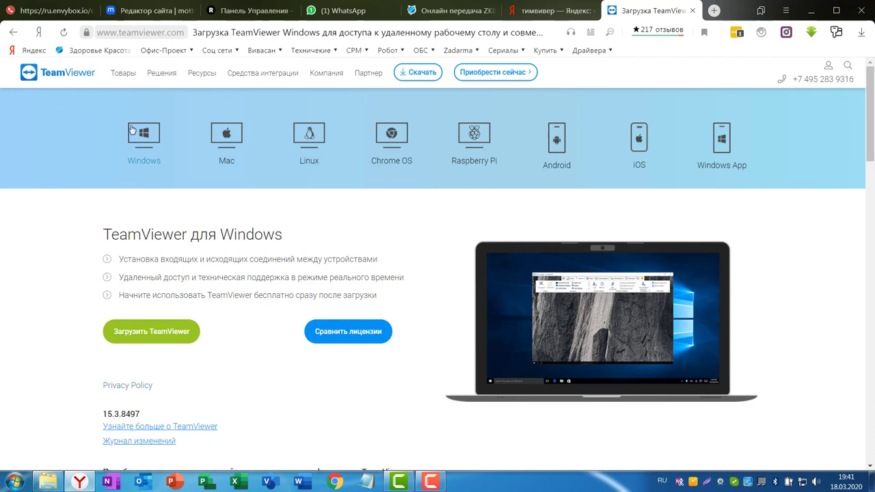
scroll(167, 158, down, 2)
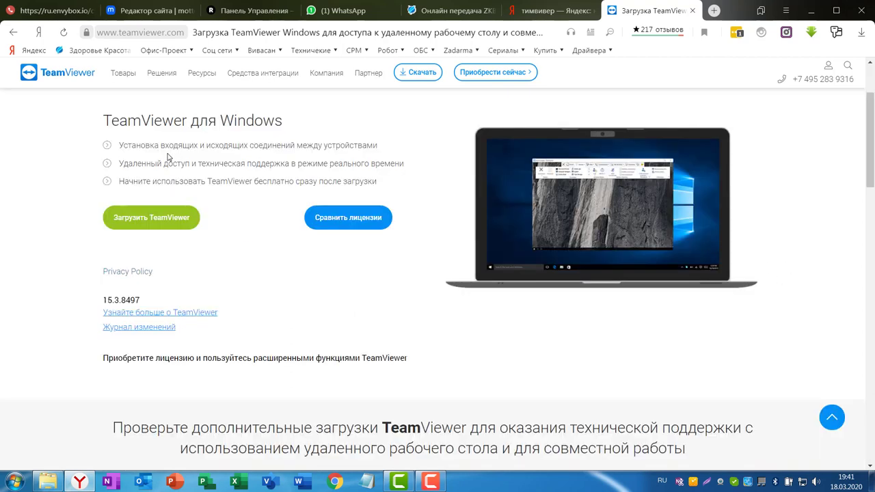
click(136, 223)
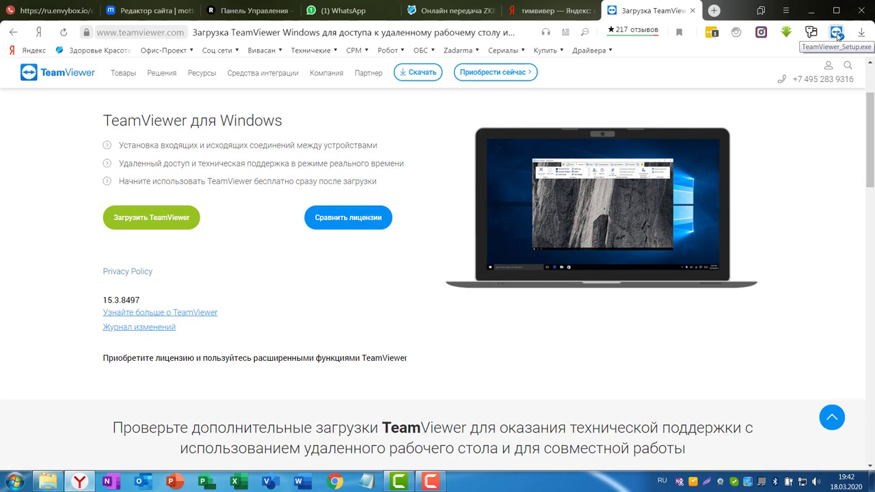
Step: Run TeamViewer_Setup.exe as a standard install for personal/non-commercial use and accept the licence
click(835, 33)
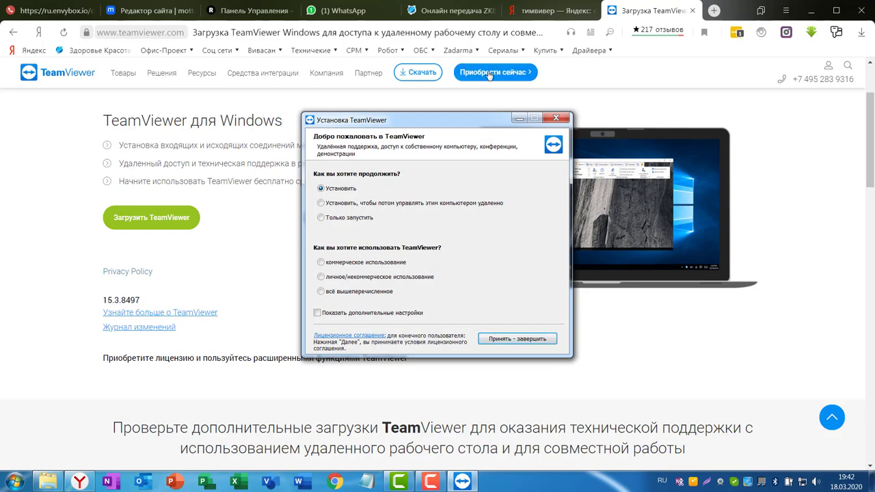
drag(462, 123, 495, 85)
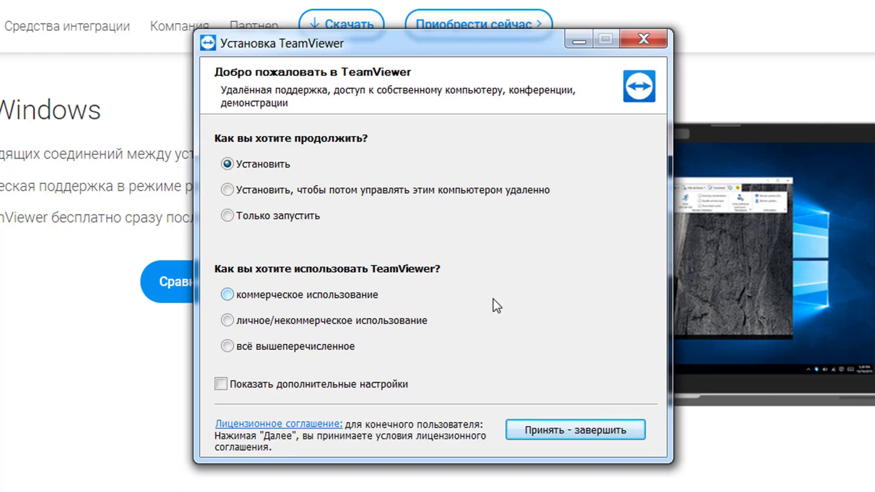
click(228, 321)
drag(458, 46, 372, 41)
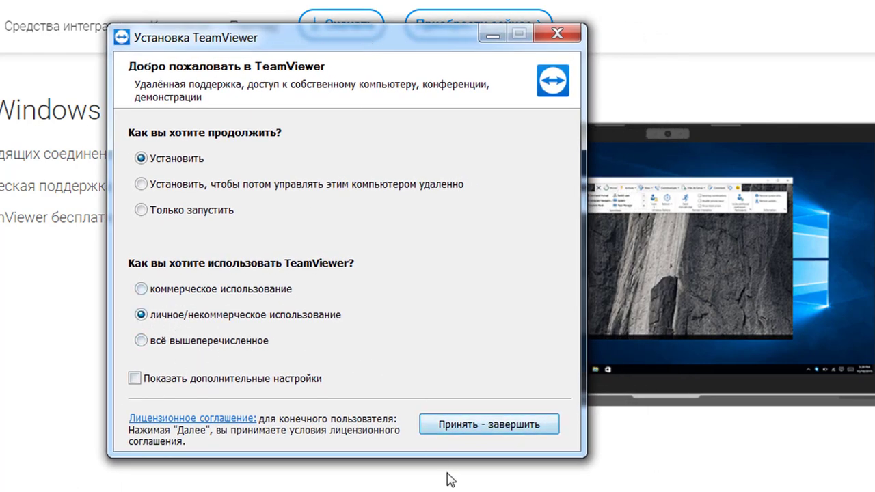
click(467, 425)
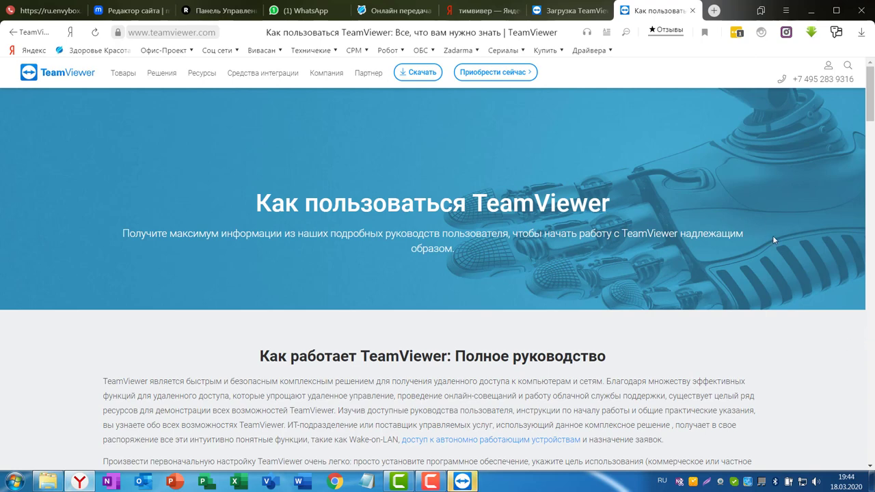
Step: Scroll the 'Как пользоваться TeamViewer' page down to its user guides, then minimize Yandex Browser
scroll(752, 253, down, 3)
scroll(752, 274, down, 7)
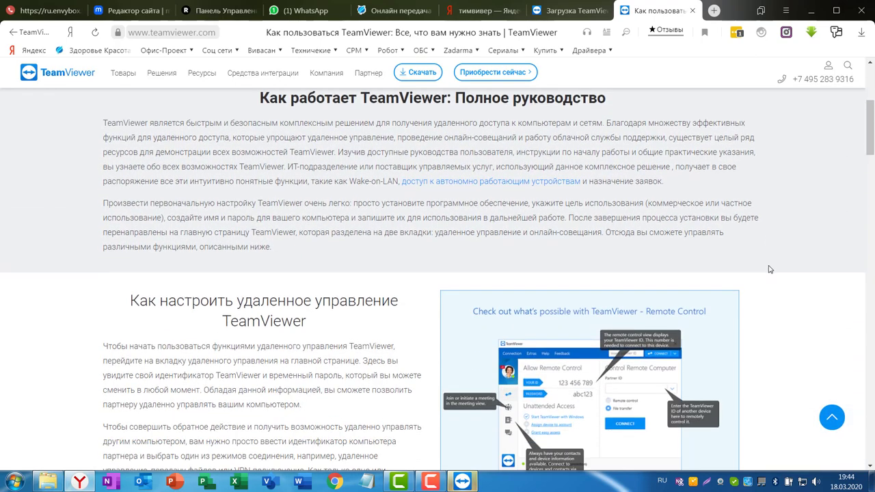
scroll(772, 267, down, 10)
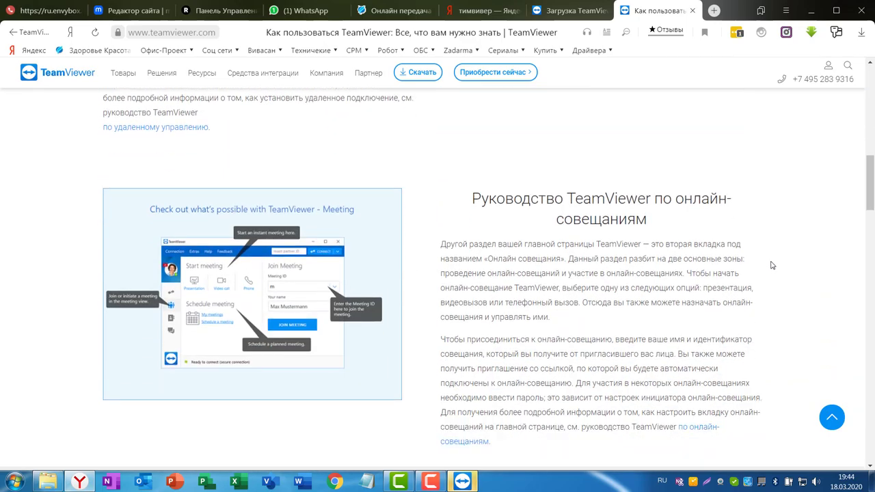
scroll(770, 272, down, 3)
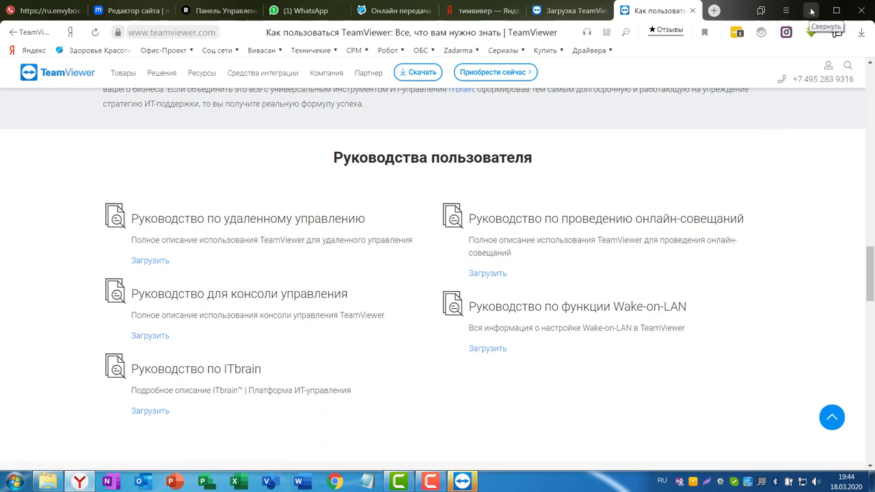
click(811, 11)
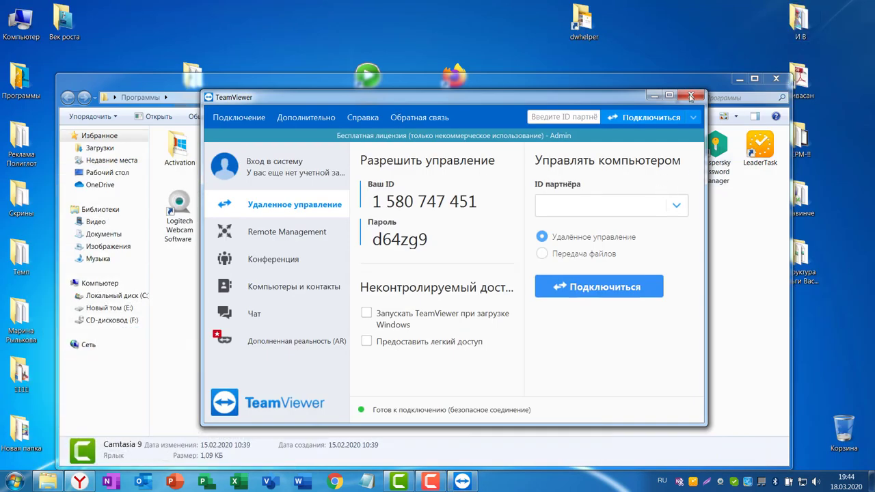
Step: Move the TeamViewer window up, close the file window behind it, and bring TeamViewer forward
drag(493, 102, 497, 47)
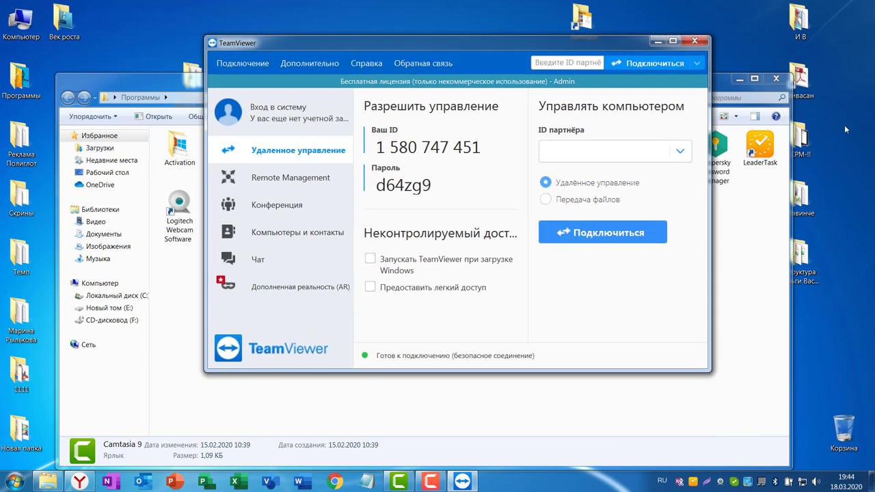
click(775, 79)
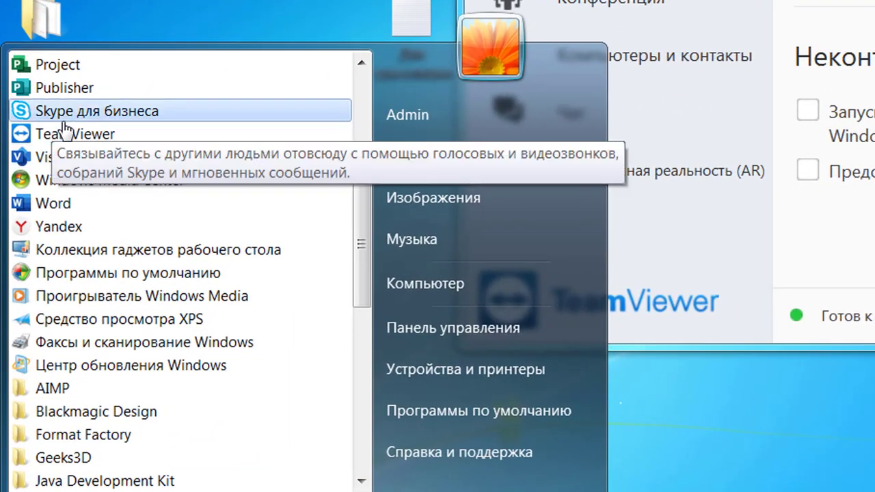
click(78, 133)
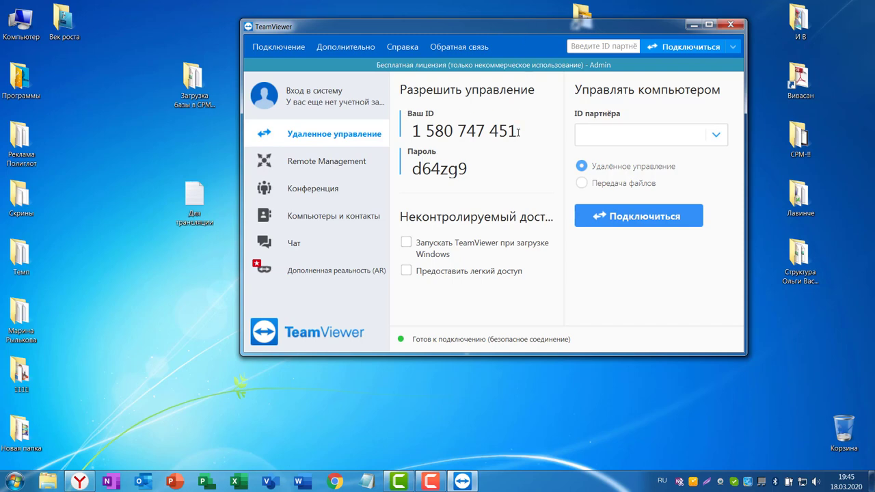
Step: Copy this computer's TeamViewer ID to the clipboard and bring up Skype from the tray
drag(516, 131, 411, 130)
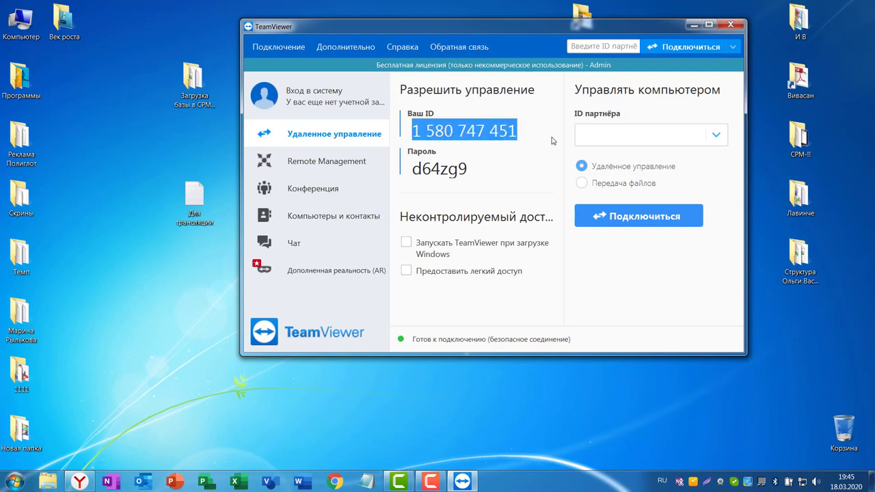
right_click(486, 134)
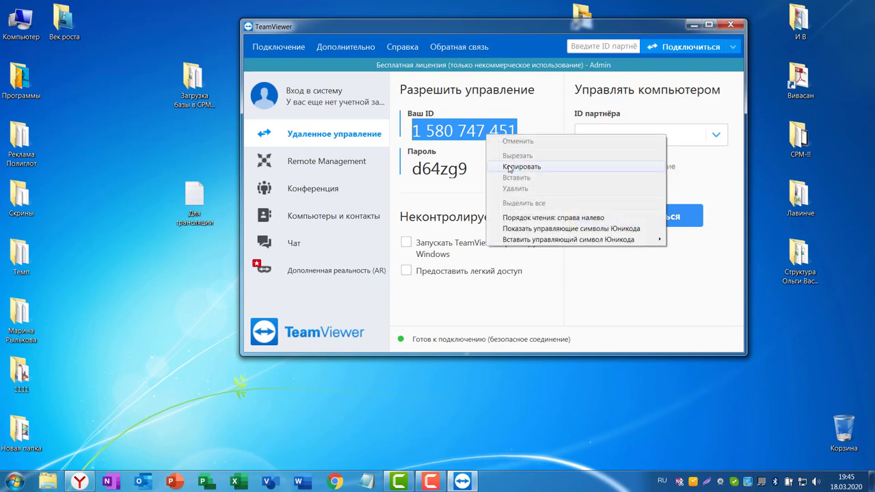
click(514, 168)
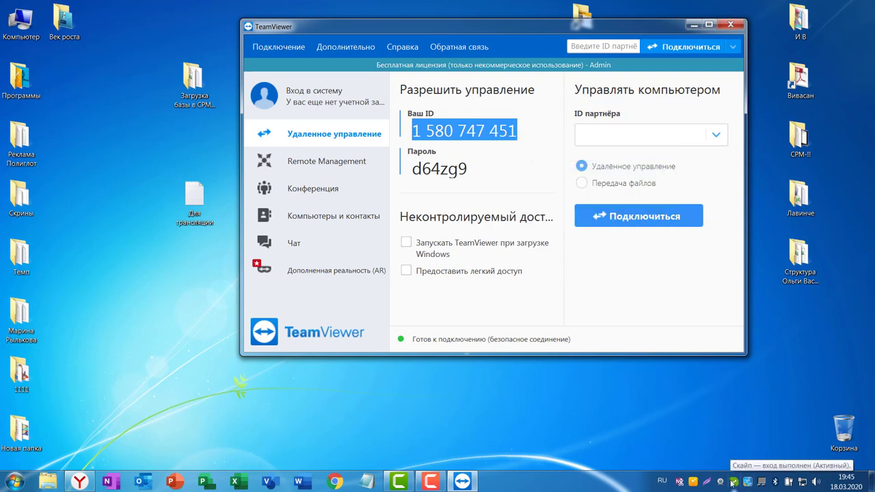
click(732, 482)
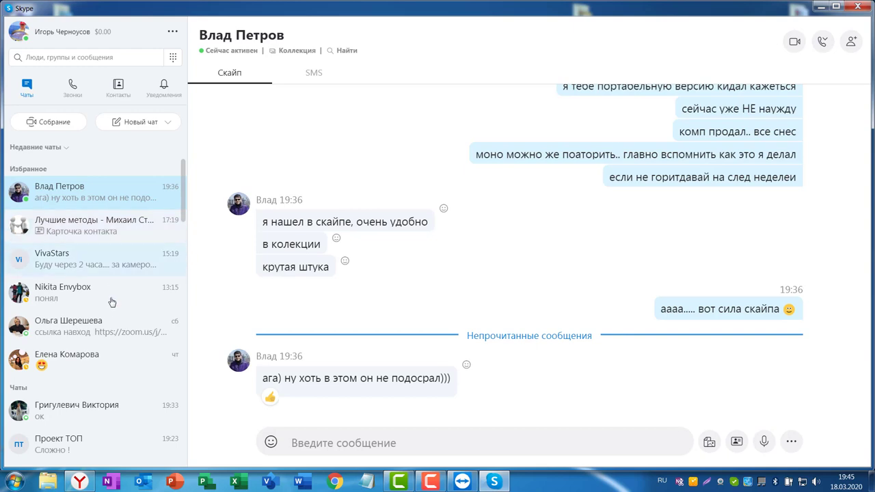
Step: Paste and send the TeamViewer ID in the VivaStars Skype group chat
click(75, 260)
click(313, 441)
key(ctrl+v)
key(Return)
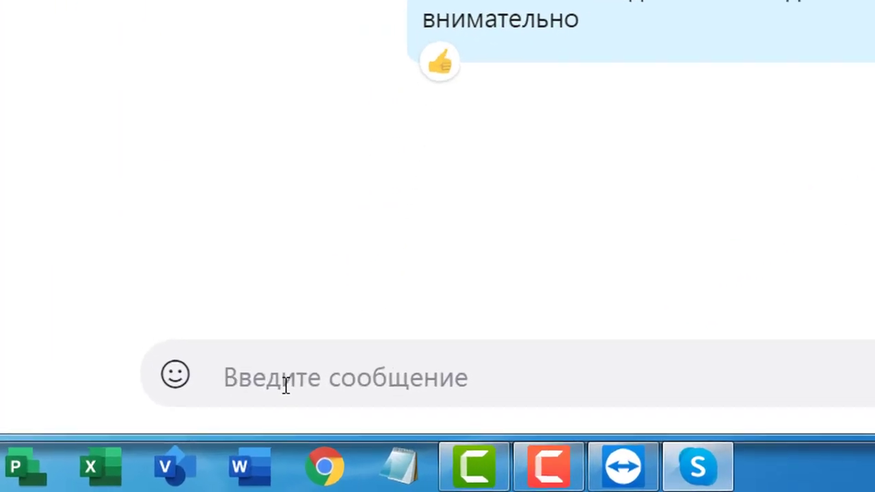
Step: Dismiss the paste menu, minimize Skype, and select the TeamViewer password
right_click(226, 363)
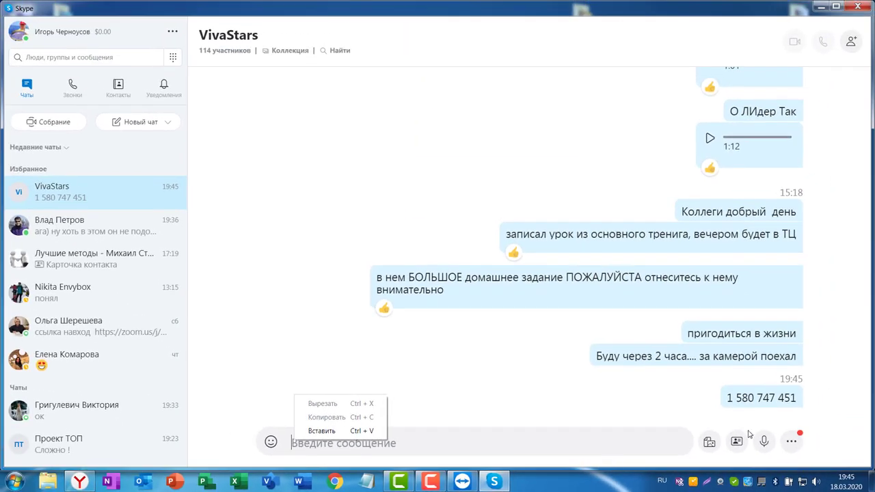
click(518, 448)
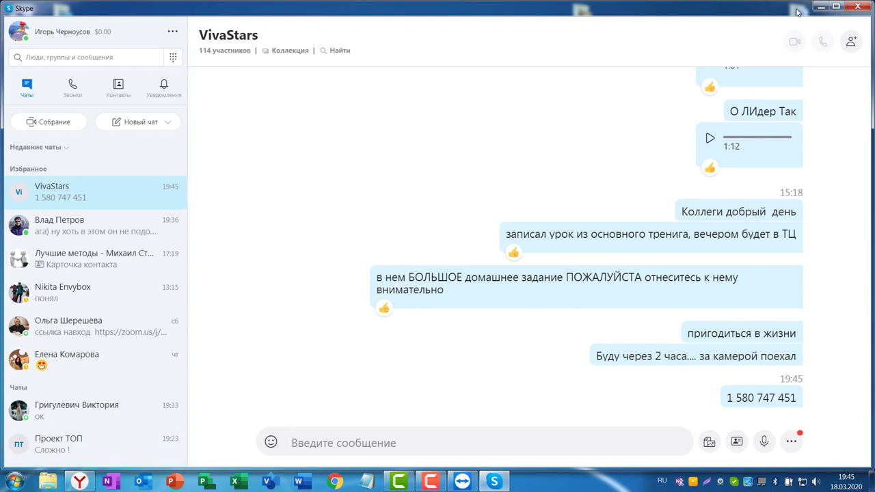
click(817, 6)
double_click(470, 169)
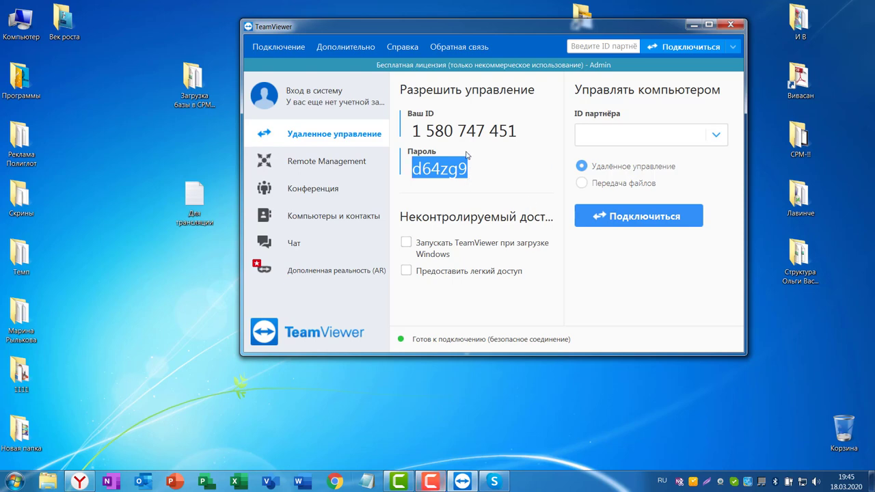
Step: Copy the TeamViewer password and paste and send it in the VivaStars Skype chat
right_click(451, 170)
click(479, 199)
click(494, 481)
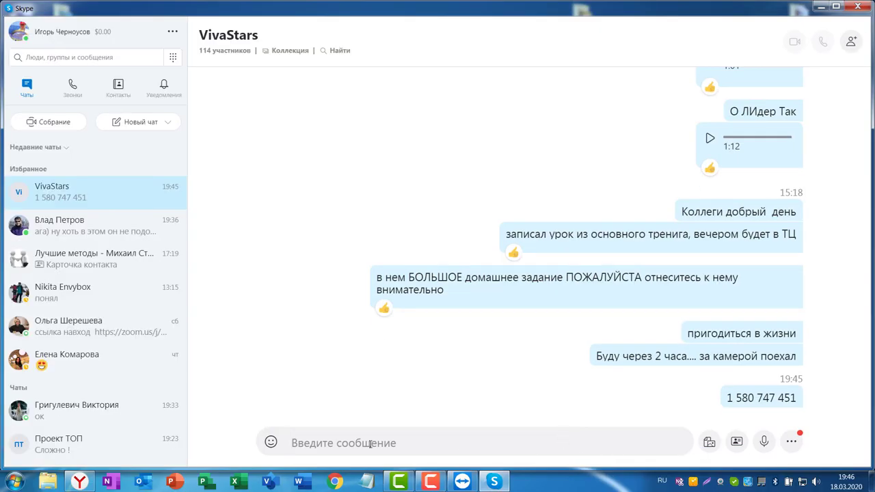
click(348, 447)
key(ctrl+v)
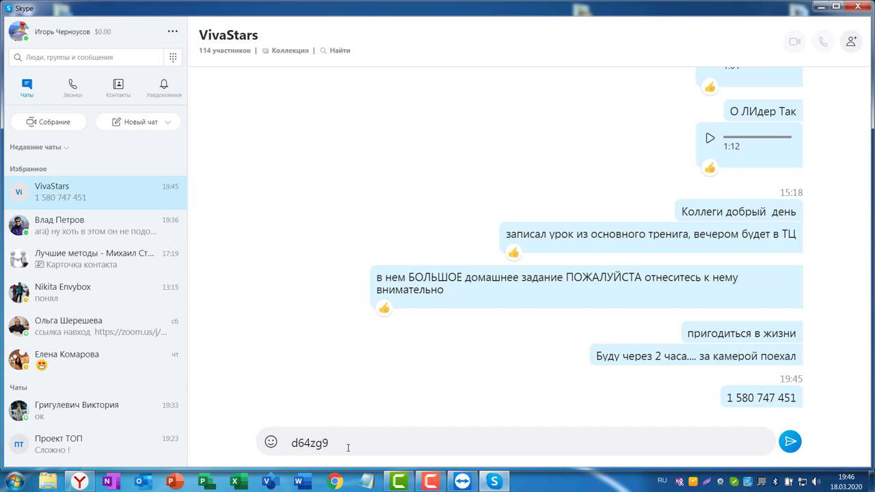
key(Return)
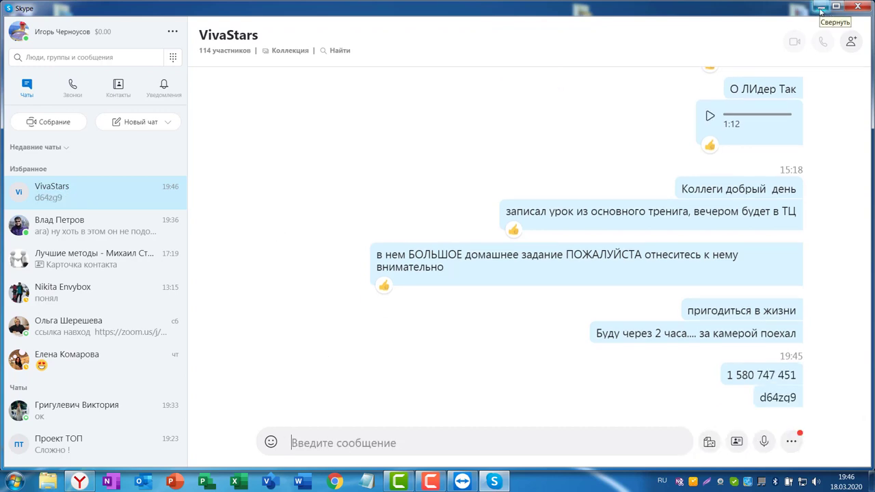
Step: Minimize Skype to bring the TeamViewer remote-control page back in front
click(821, 8)
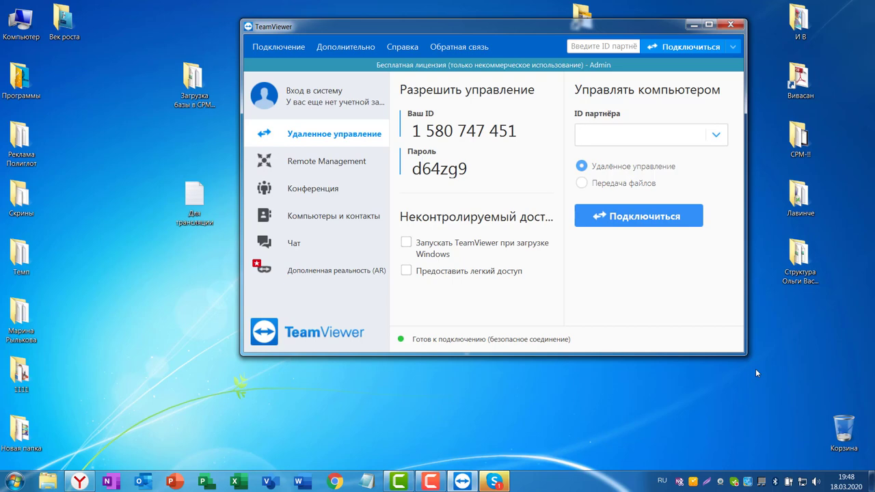
Step: Enter the Sony G8342 phone's ID in the ID партнёра field and connect to it
click(598, 136)
click(644, 217)
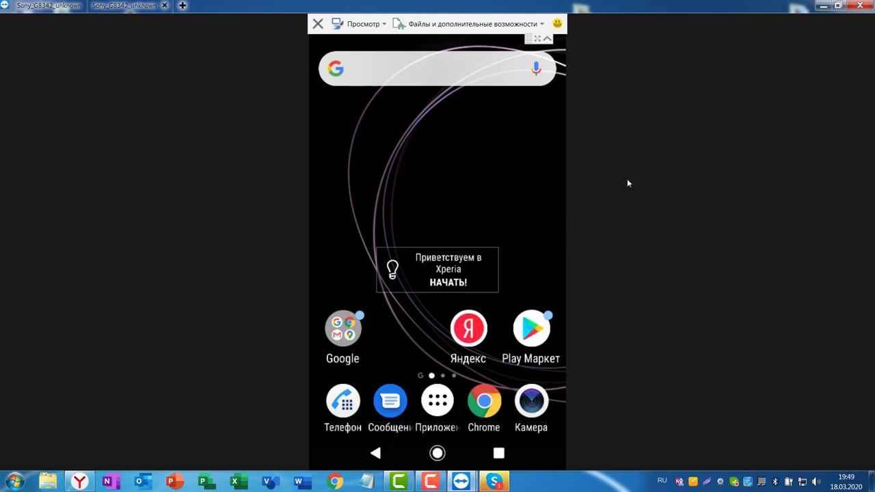
click(441, 408)
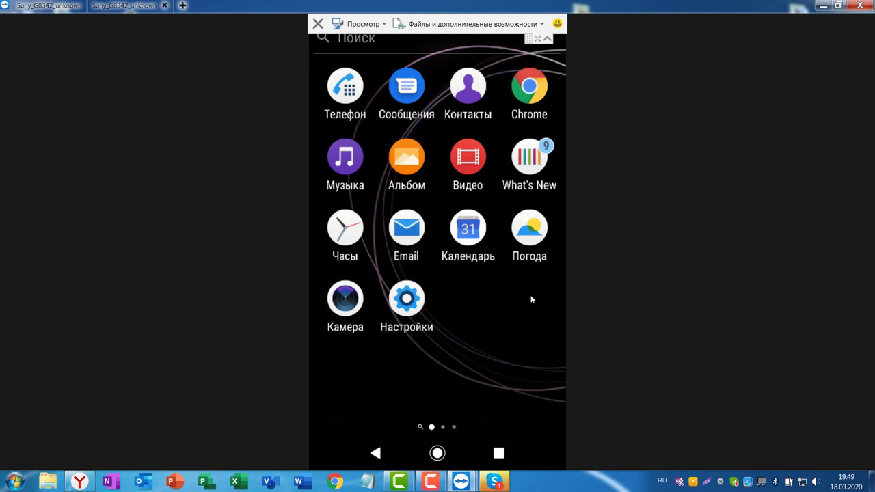
scroll(496, 193, down, 1)
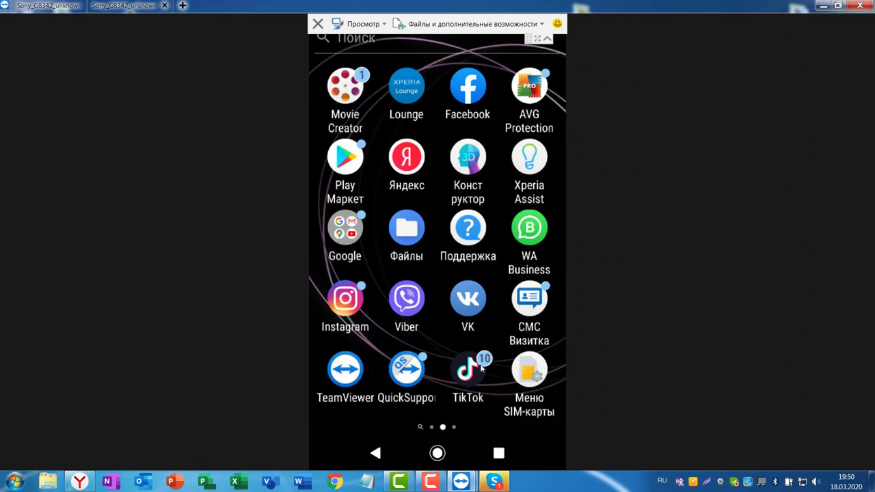
click(469, 367)
click(470, 376)
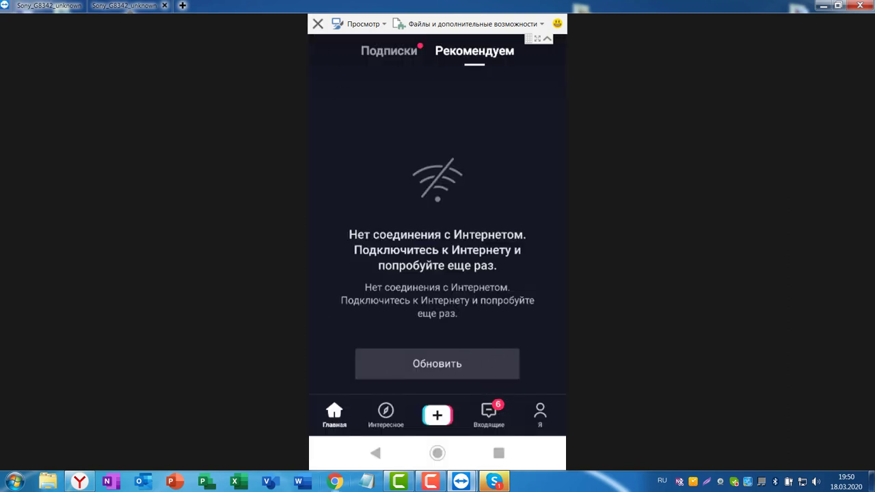
click(437, 453)
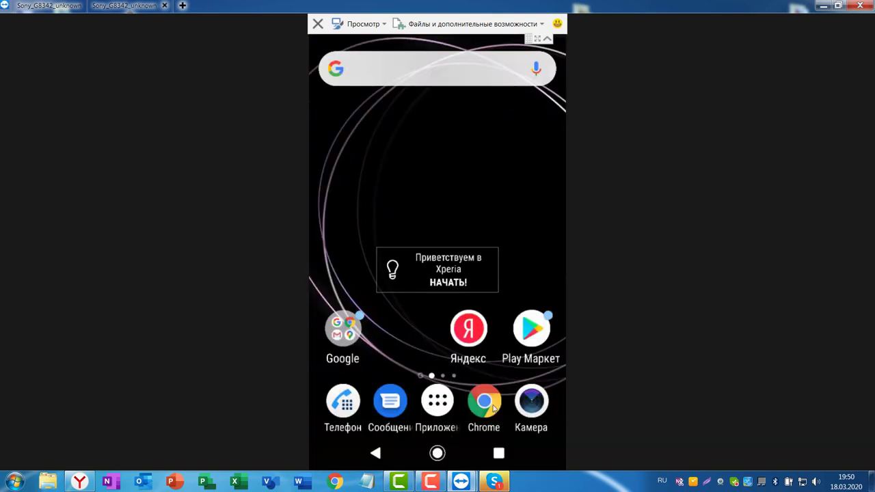